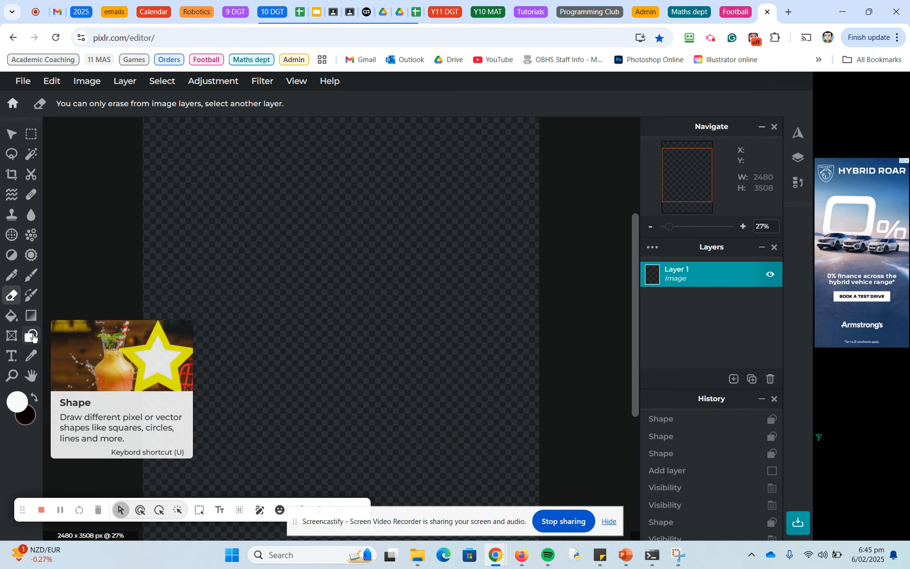
# - Draw a rounded rectangle about 1355 × 783 px on Layer 1 in Draw mode, with outline 12, radius 60 and no fill
pyautogui.click(32, 336)
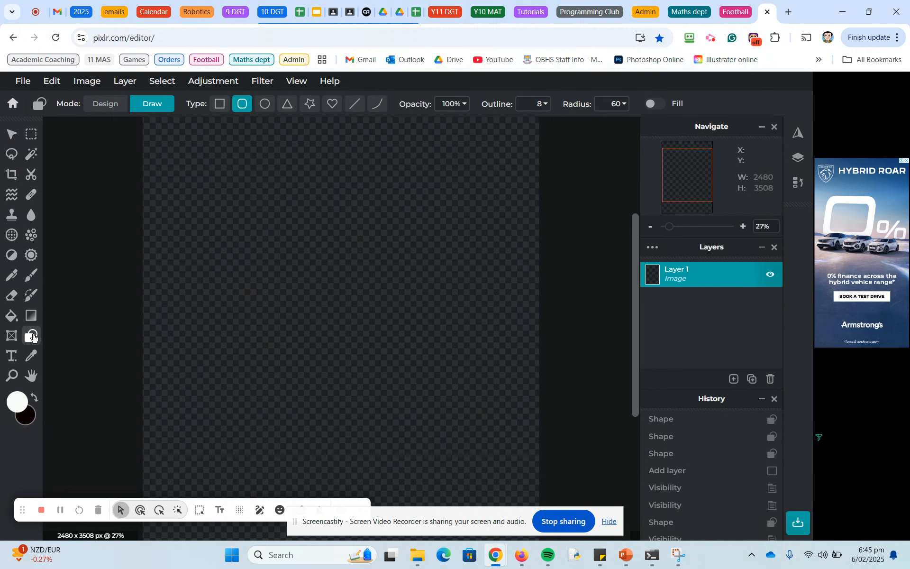
pyautogui.click(104, 108)
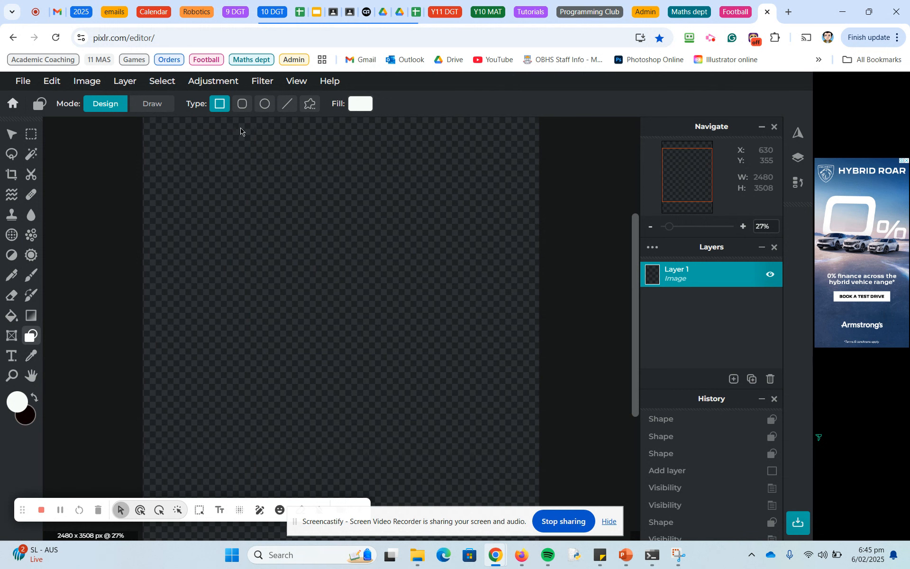
pyautogui.click(154, 112)
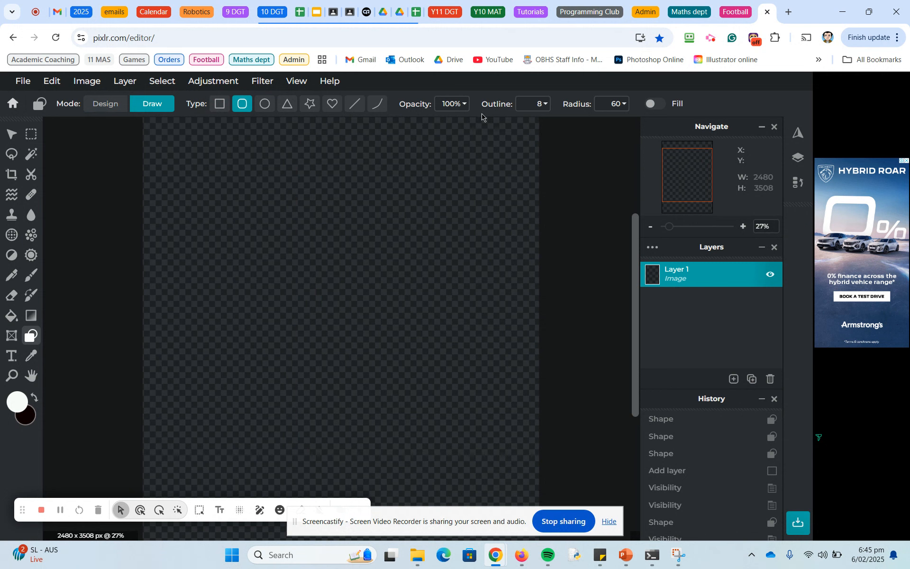
pyautogui.click(622, 105)
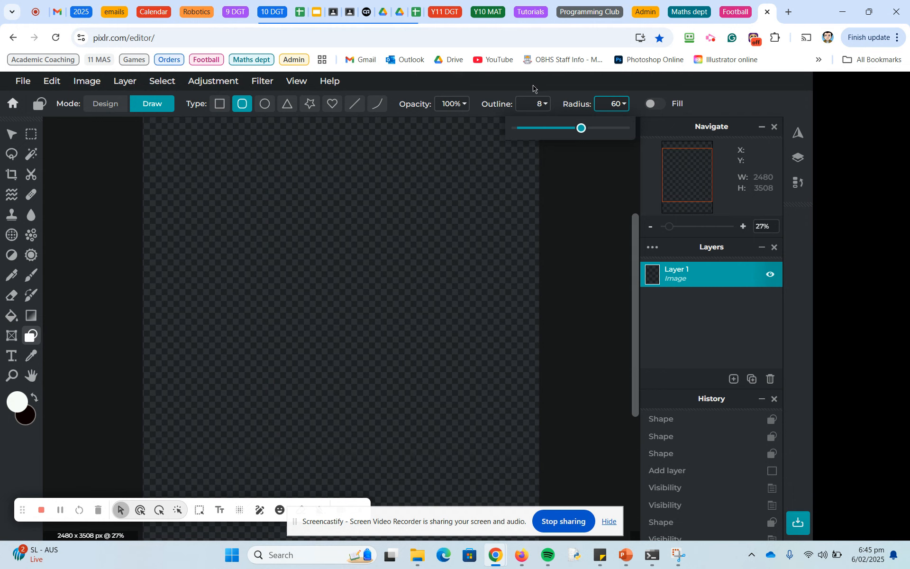
pyautogui.click(507, 85)
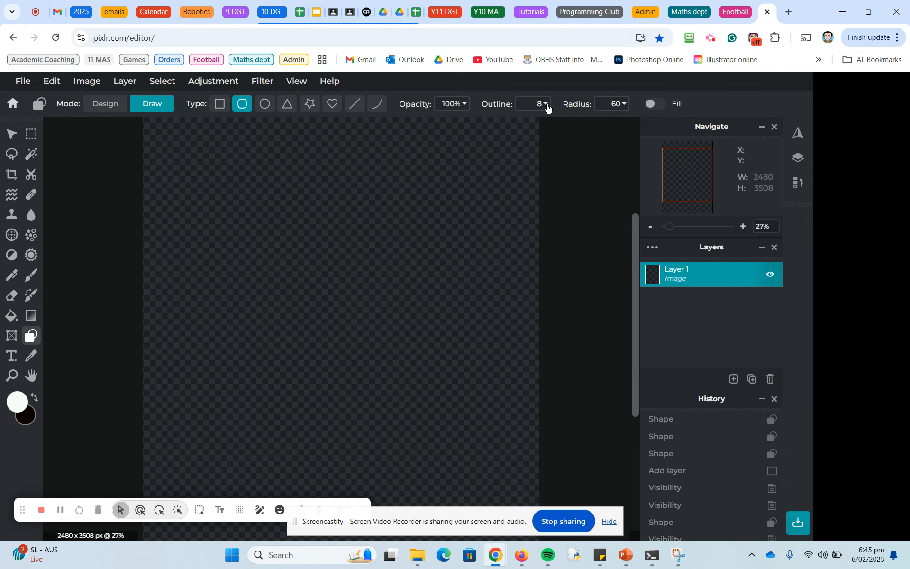
pyautogui.click(545, 105)
pyautogui.moveTo(457, 128); pyautogui.dragTo(466, 131)
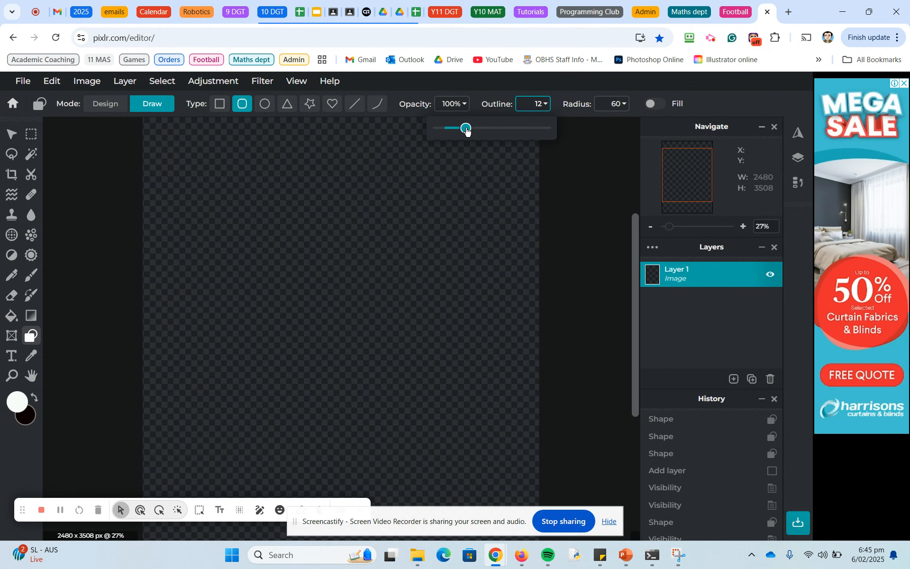
pyautogui.click(504, 85)
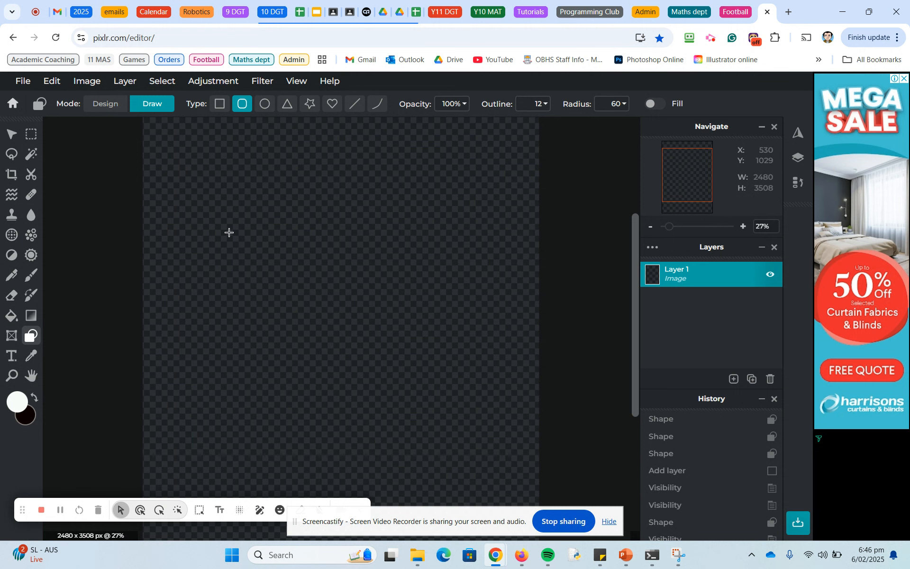
pyautogui.moveTo(222, 231); pyautogui.dragTo(437, 355)
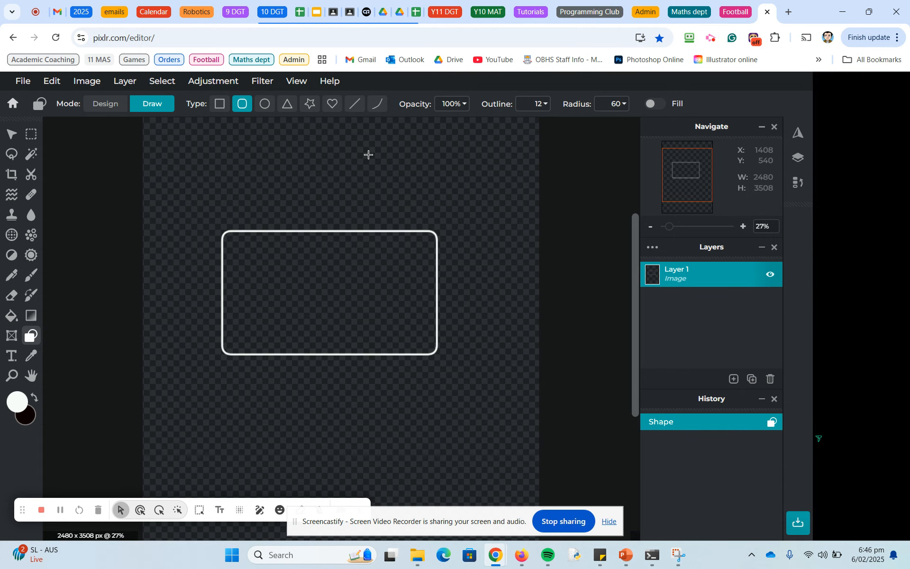
# - Check the logo reference in Google Classroom and draw crossing vertical and horizontal lines with outline 5 through the middle of the rounded rectangle
pyautogui.click(333, 13)
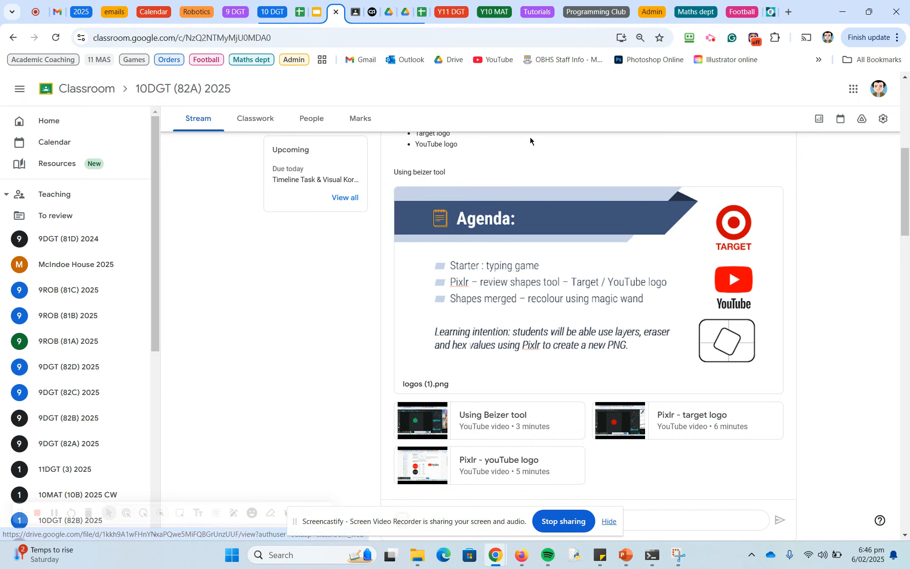
pyautogui.click(771, 15)
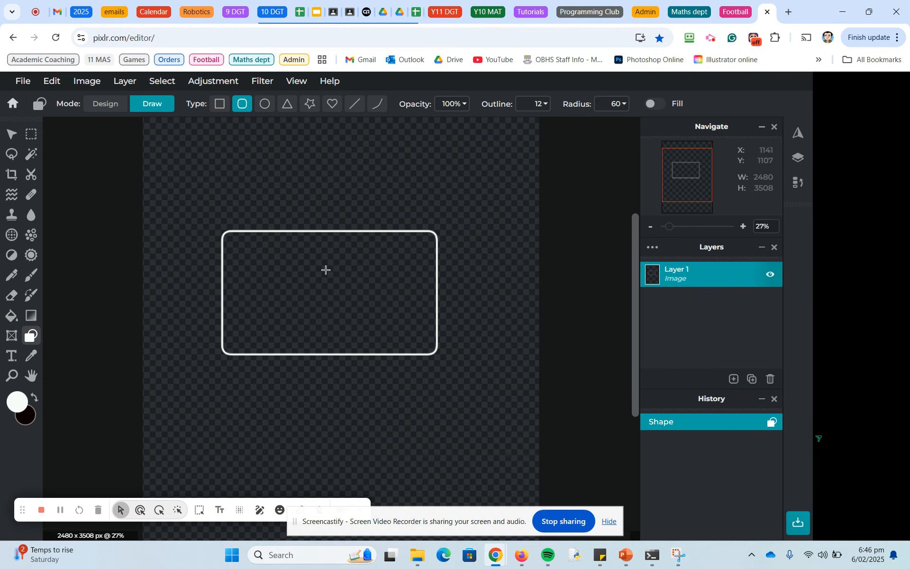
pyautogui.click(354, 104)
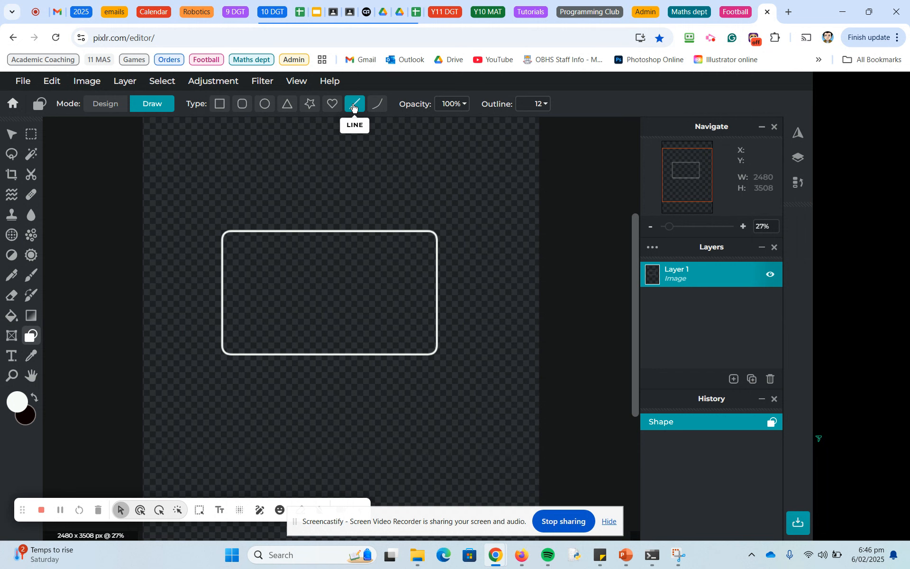
pyautogui.click(545, 105)
pyautogui.moveTo(464, 128); pyautogui.dragTo(450, 135)
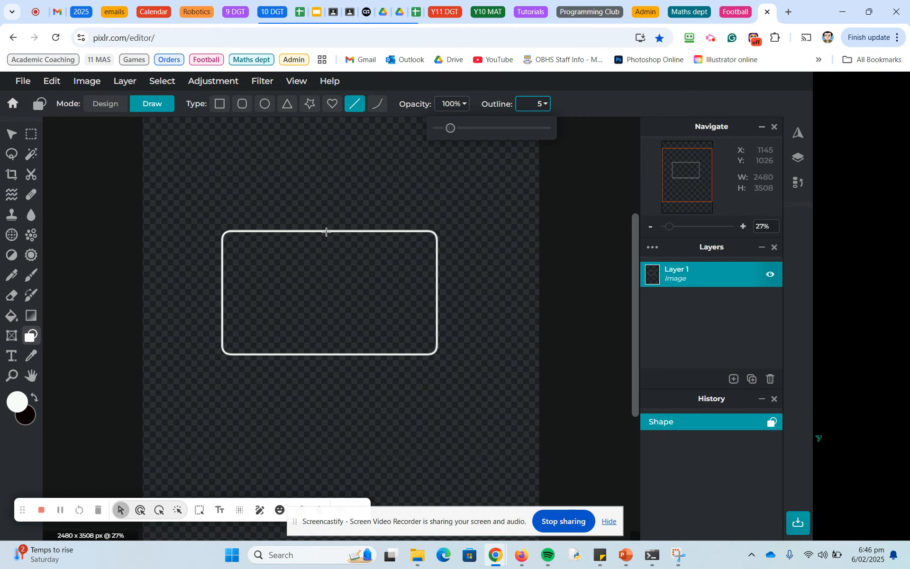
pyautogui.moveTo(326, 231); pyautogui.dragTo(325, 354)
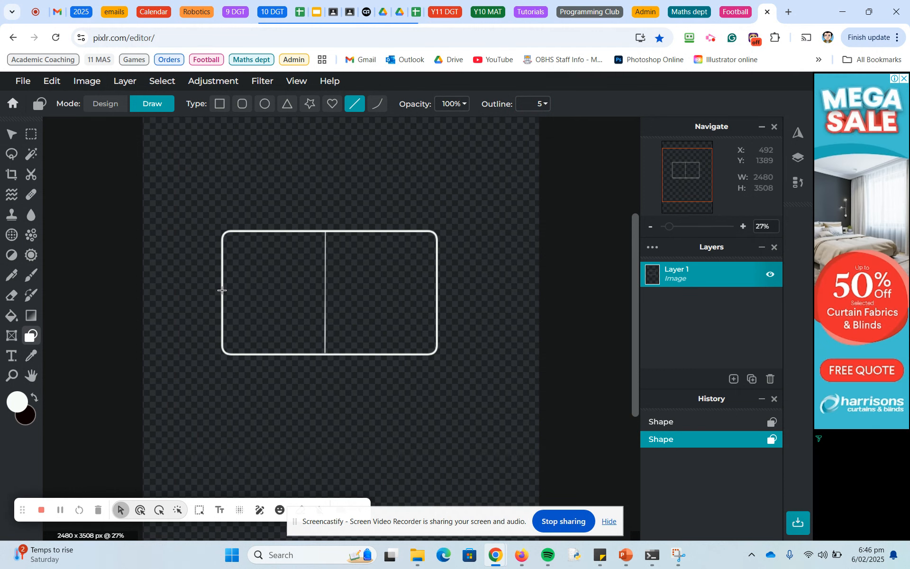
pyautogui.moveTo(222, 288); pyautogui.dragTo(436, 287)
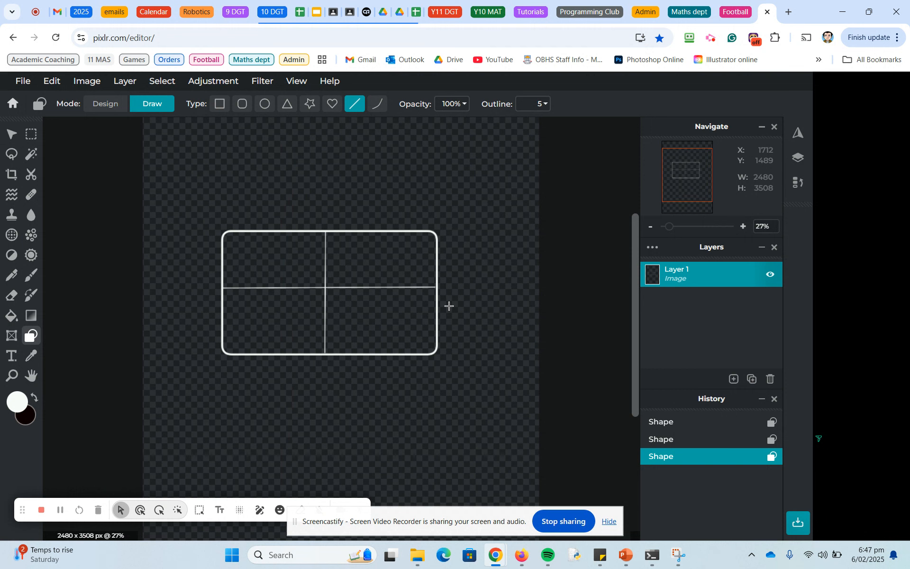
# - Add an empty layer above Layer 1 and toggle Layer 1's visibility off and back on
pyautogui.click(733, 379)
pyautogui.click(733, 379)
pyautogui.click(733, 379)
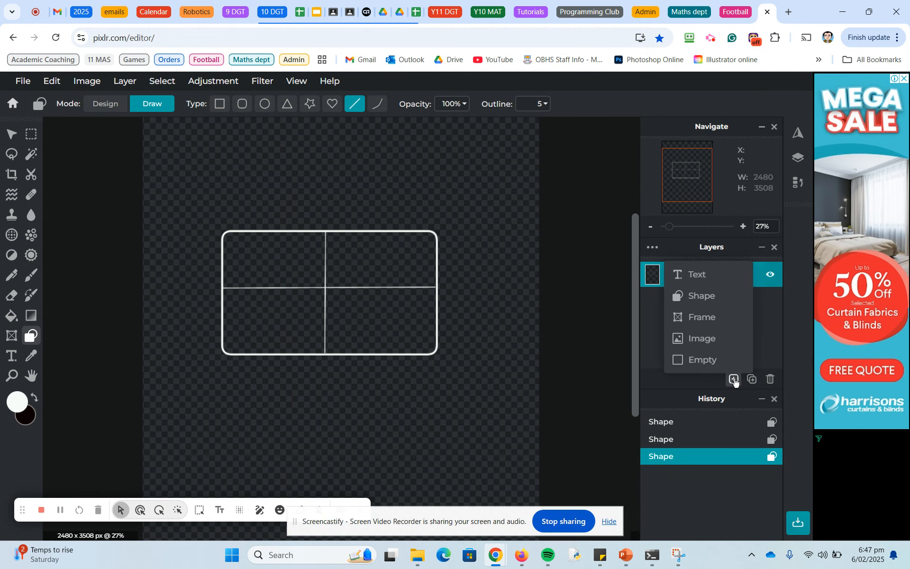
pyautogui.click(706, 359)
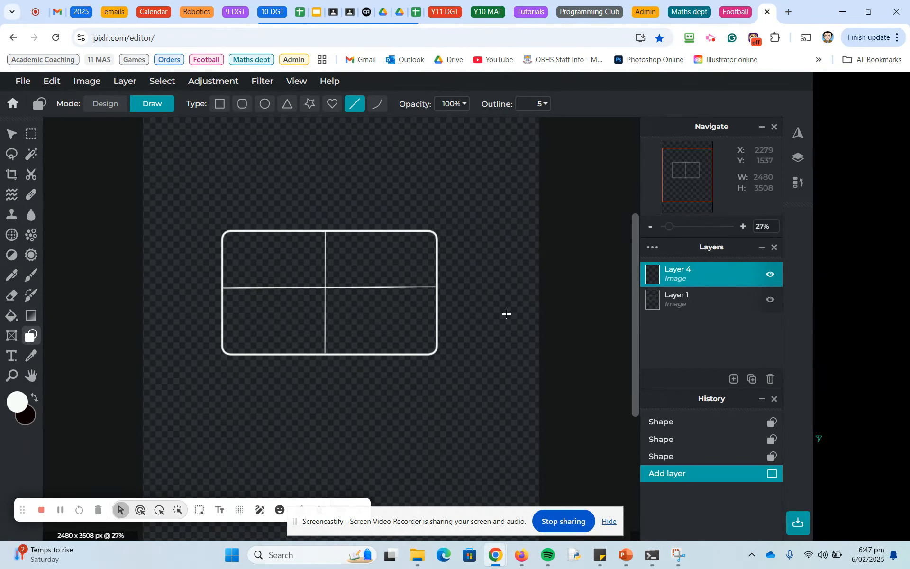
pyautogui.click(770, 300)
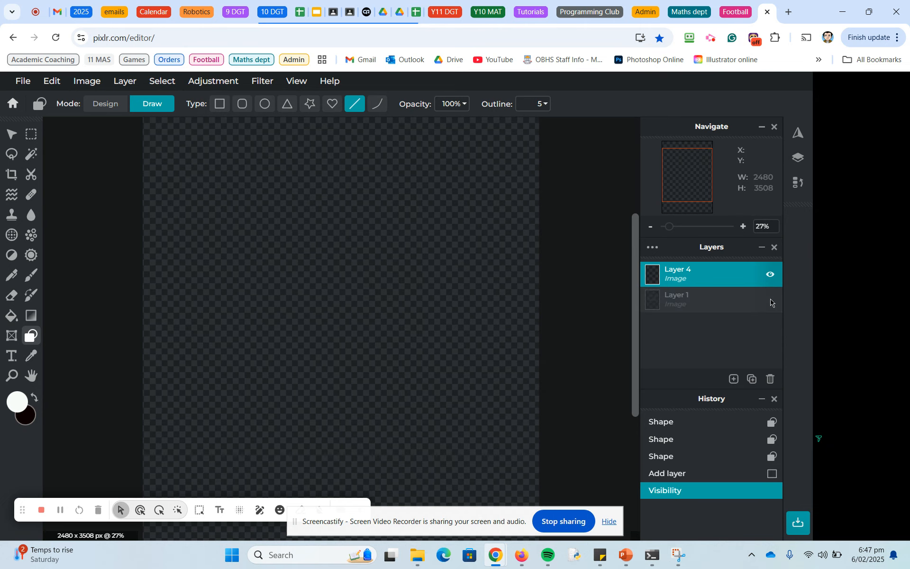
pyautogui.click(770, 301)
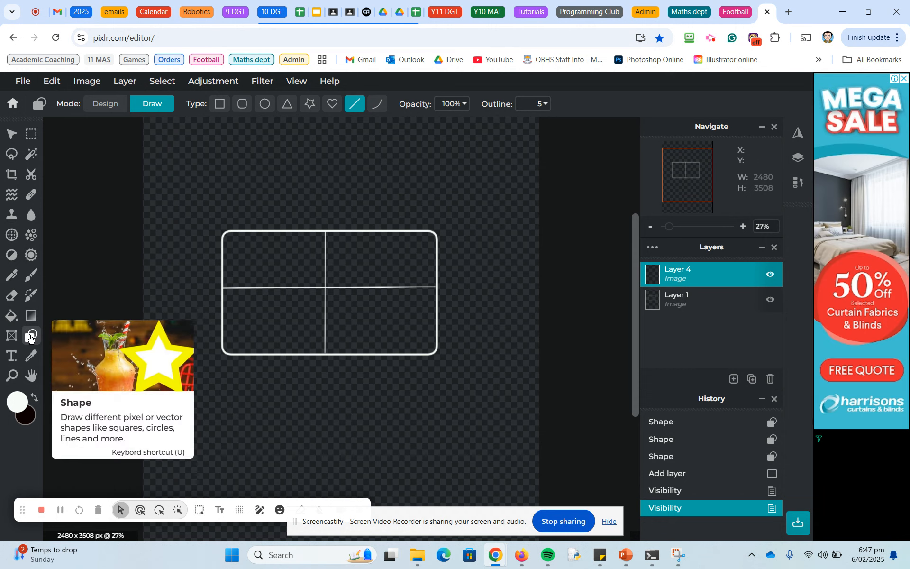
# - Draw a small rounded rectangle about 347 × 315 px with outline 12 on the new layer, centred on the crossing lines
pyautogui.click(241, 104)
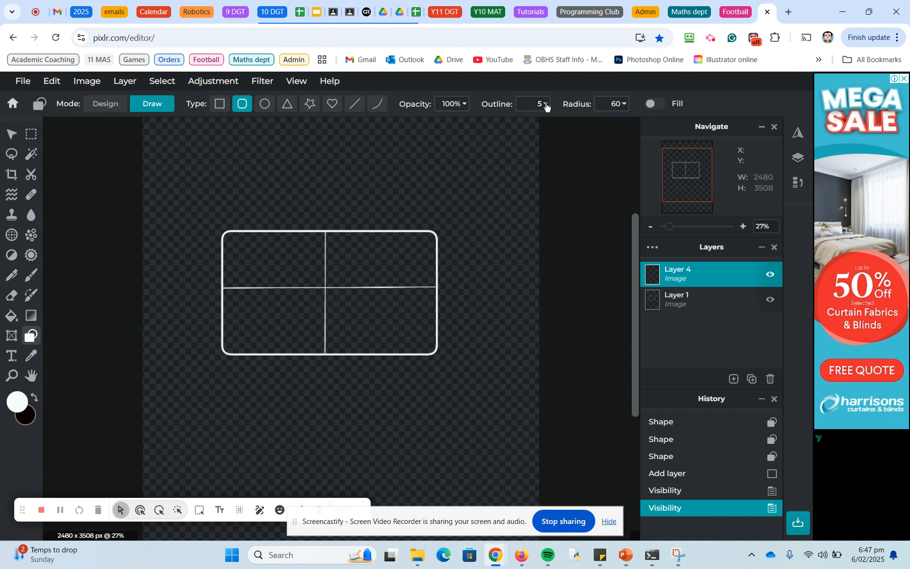
pyautogui.click(544, 103)
pyautogui.moveTo(450, 131); pyautogui.dragTo(466, 131)
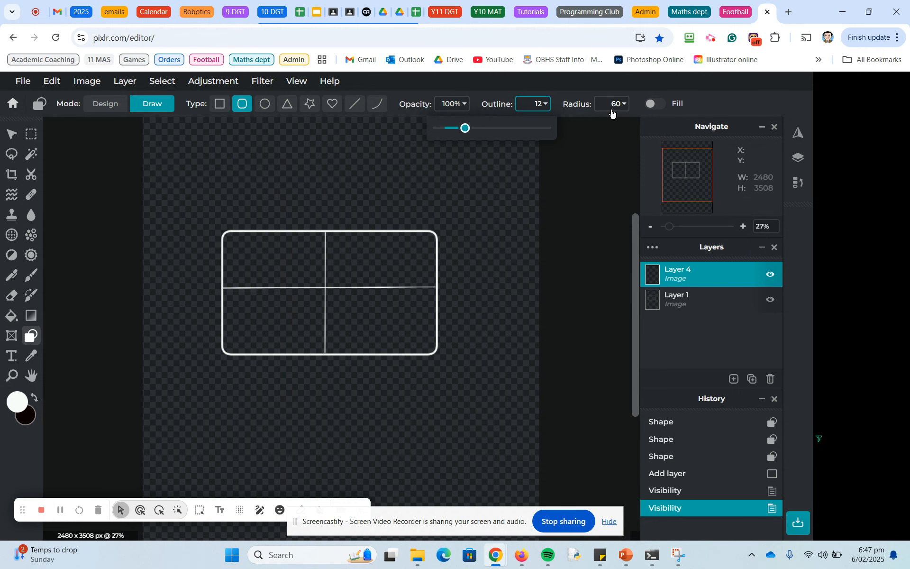
pyautogui.click(718, 105)
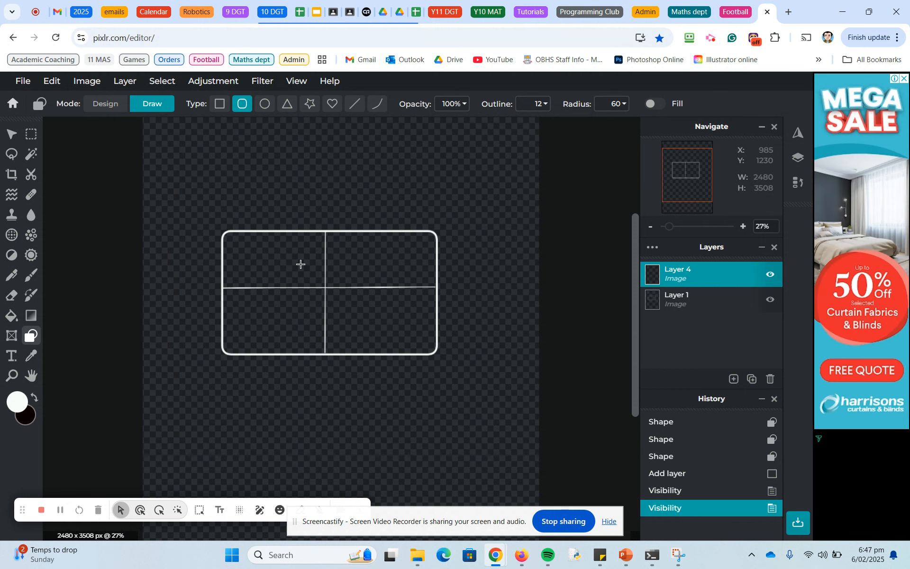
pyautogui.moveTo(299, 263); pyautogui.dragTo(352, 311)
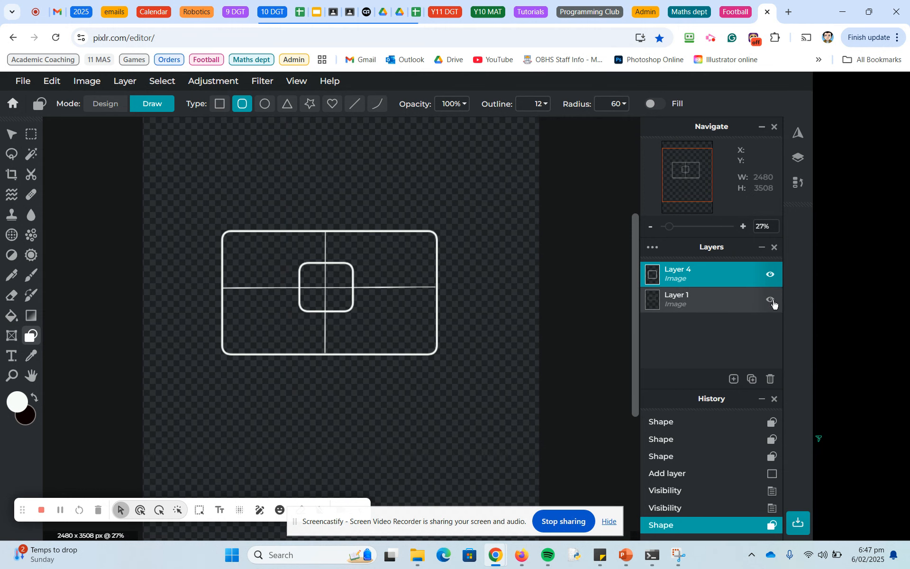
# - Hide Layer 1, rotate the small rounded rectangle on Layer 4 counter-clockwise to a tilt, and show Layer 1 again
pyautogui.click(771, 302)
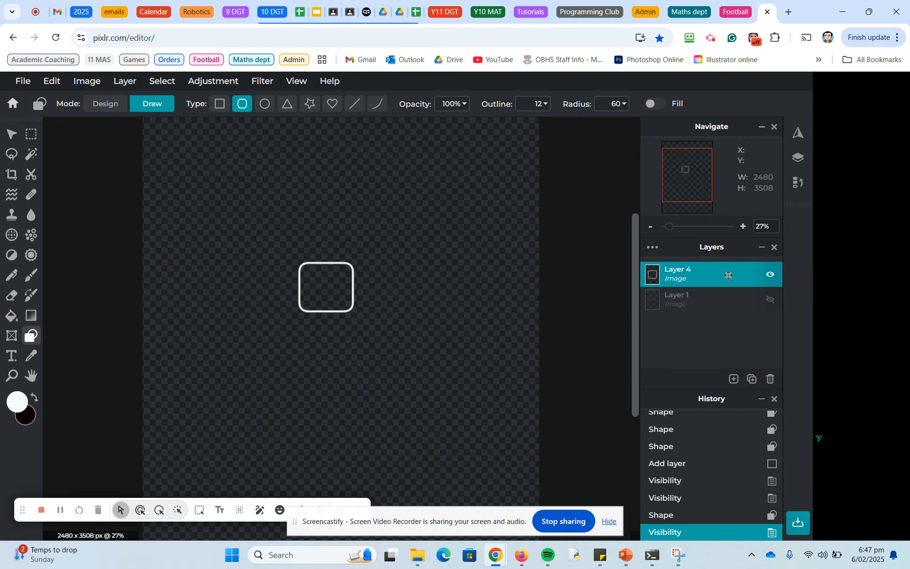
pyautogui.click(11, 134)
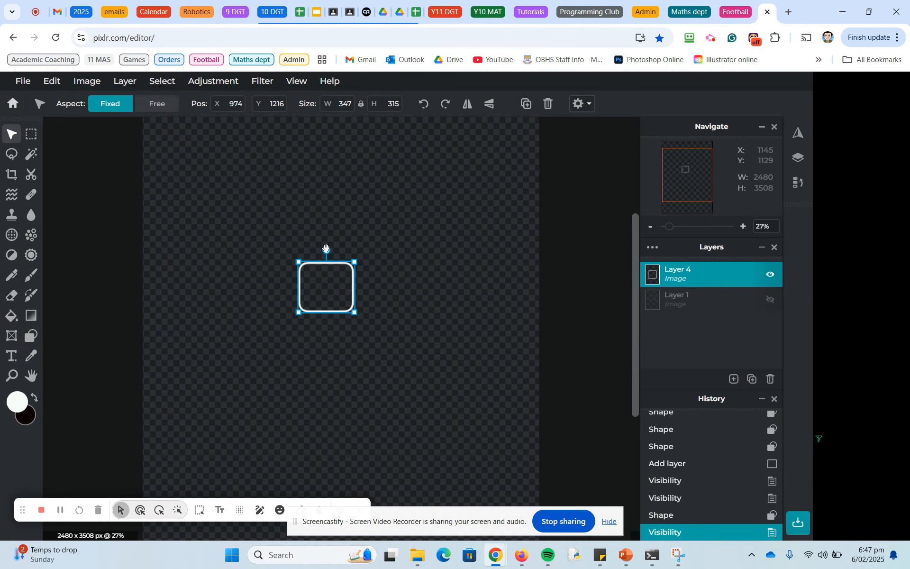
pyautogui.moveTo(326, 249); pyautogui.dragTo(304, 252)
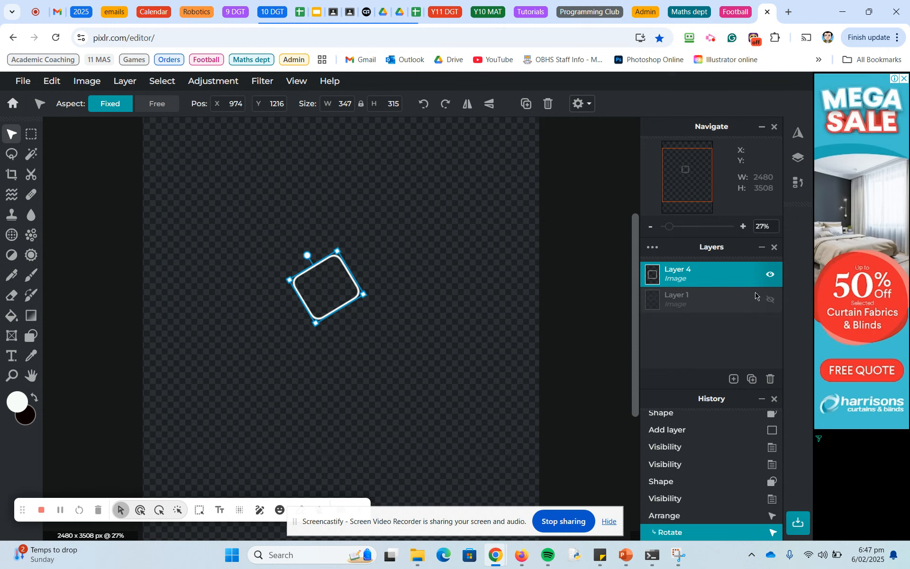
pyautogui.click(773, 302)
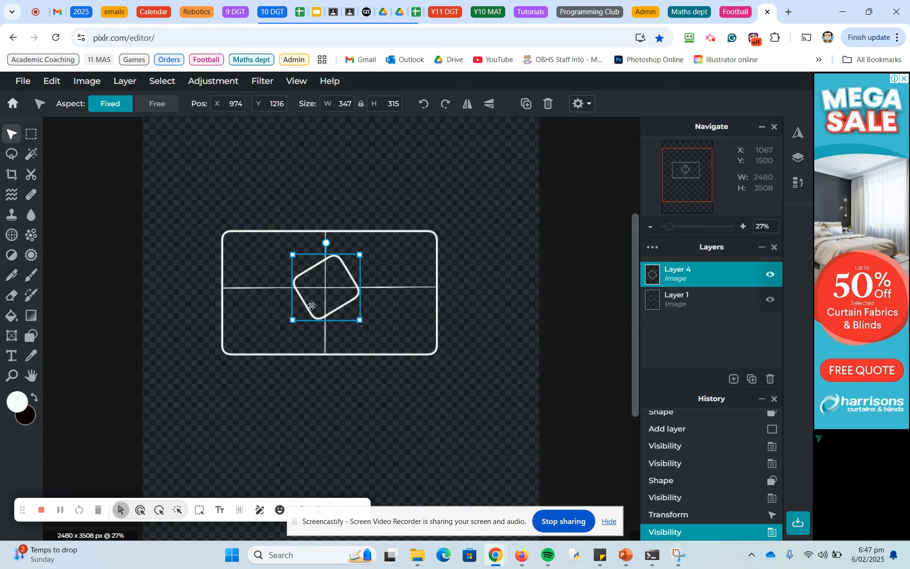
# - Erase the part of Layer 1's horizontal line inside the tilted rounded rectangle, cleaning up both ends, with a size 40 brush
pyautogui.click(694, 300)
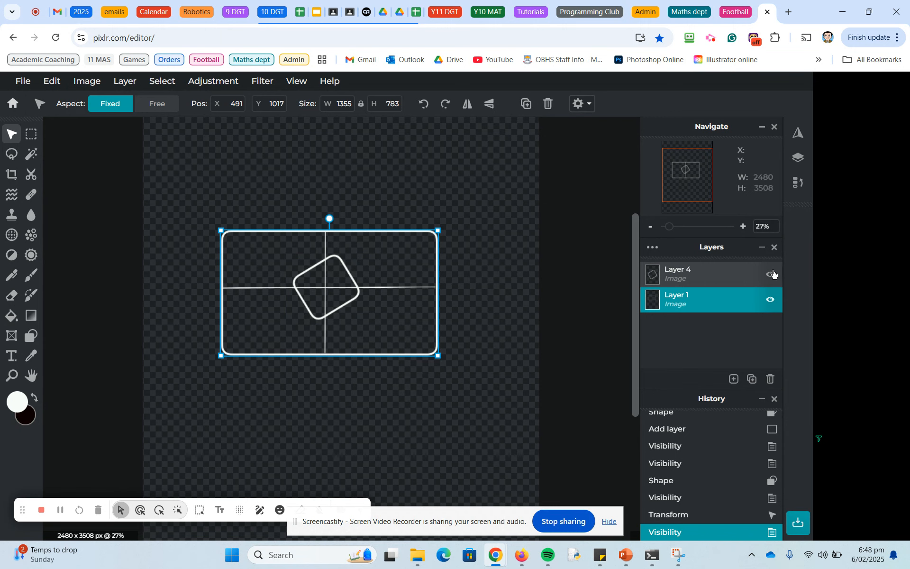
pyautogui.scroll(2, 318, 311)
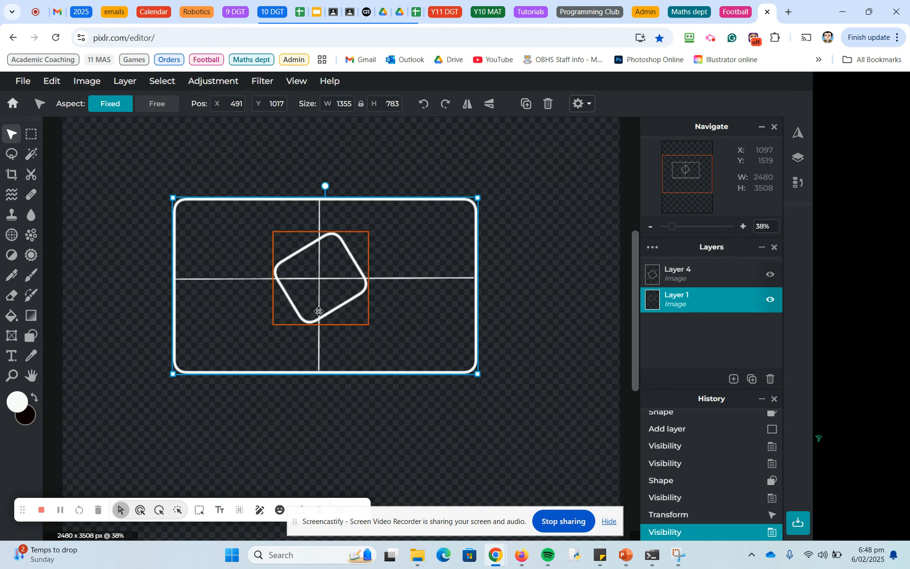
pyautogui.scroll(5, 318, 311)
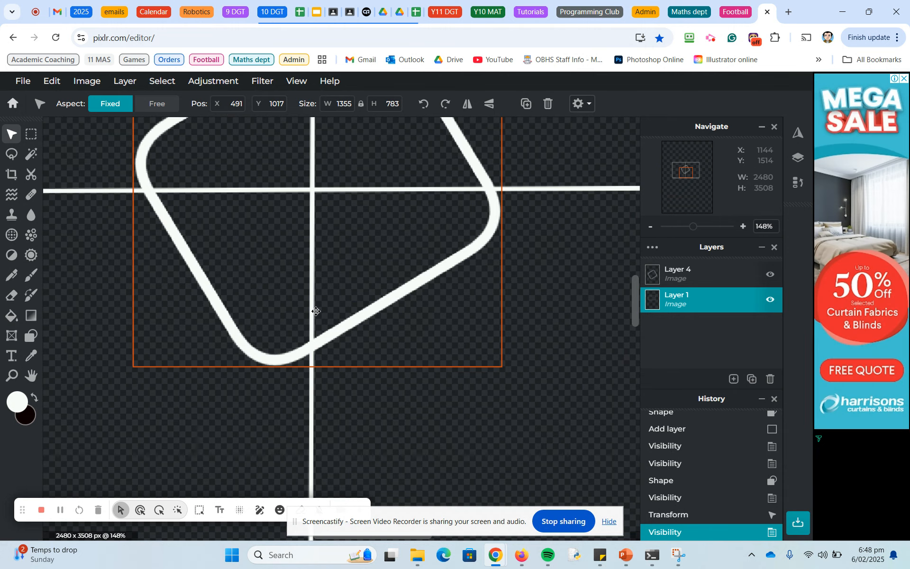
pyautogui.click(11, 295)
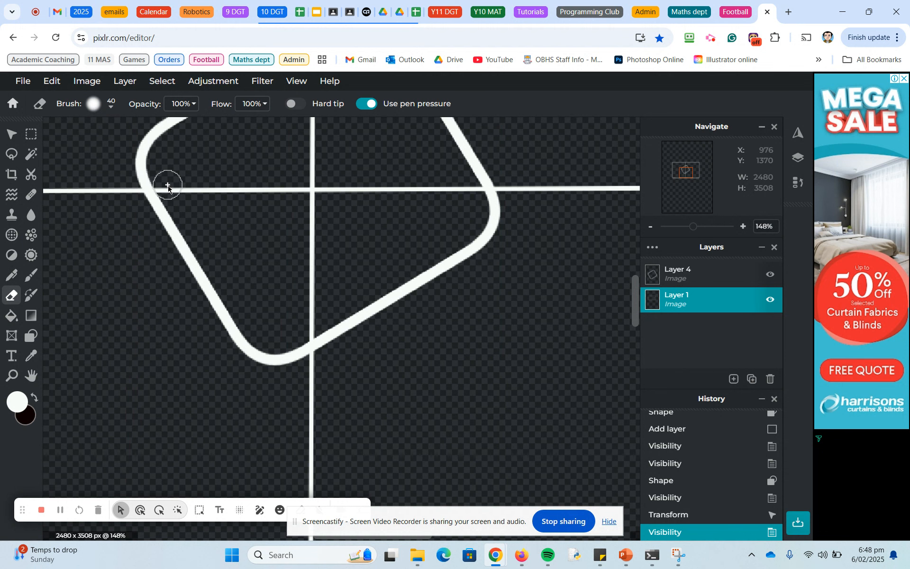
pyautogui.moveTo(168, 187)
pyautogui.mouseDown()
pyautogui.moveTo(422, 189)
pyautogui.moveTo(470, 199)
pyautogui.mouseUp()
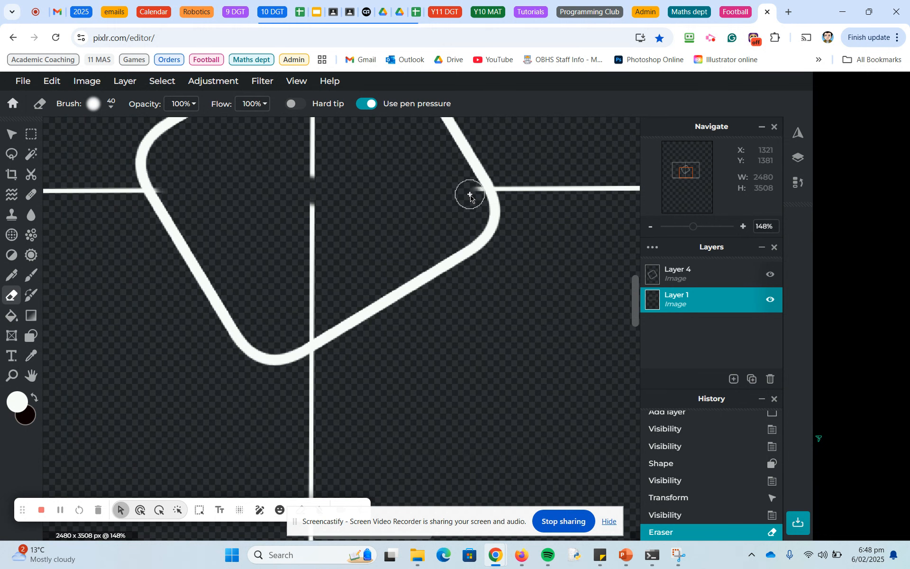
pyautogui.click(470, 196)
pyautogui.click(471, 196)
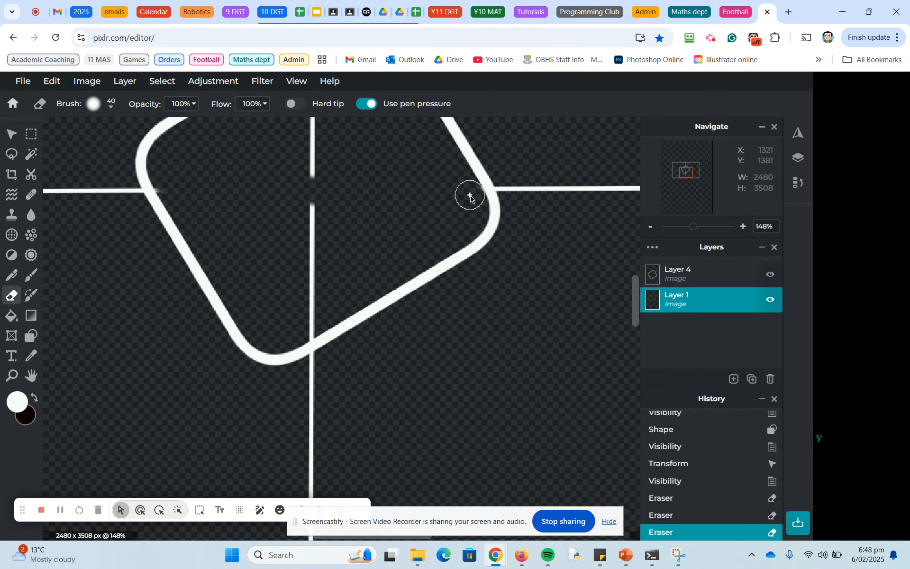
pyautogui.click(167, 183)
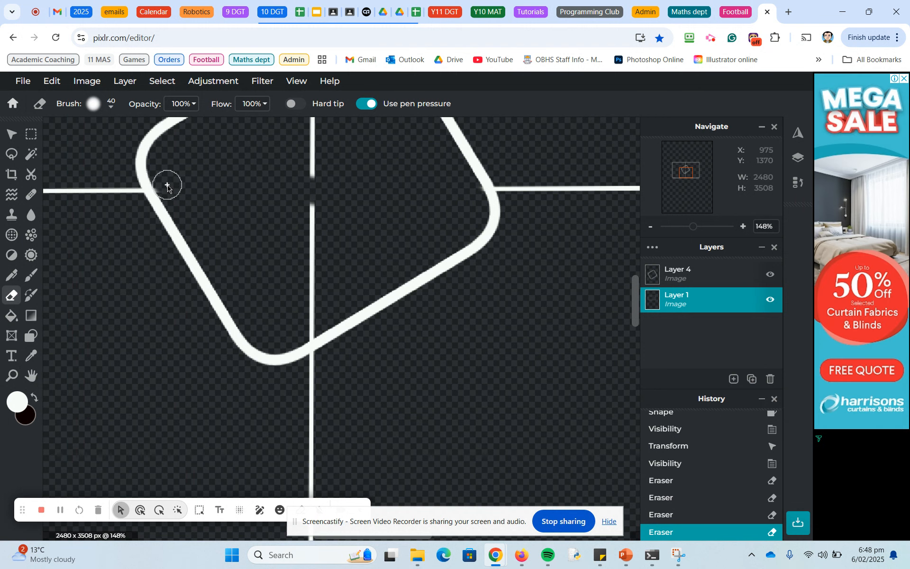
pyautogui.click(166, 184)
# - Erase the lower part of Layer 1's vertical line inside the tilted rounded rectangle, cleaning up its bottom end, with the size 40 brush
pyautogui.moveTo(314, 210); pyautogui.dragTo(306, 316)
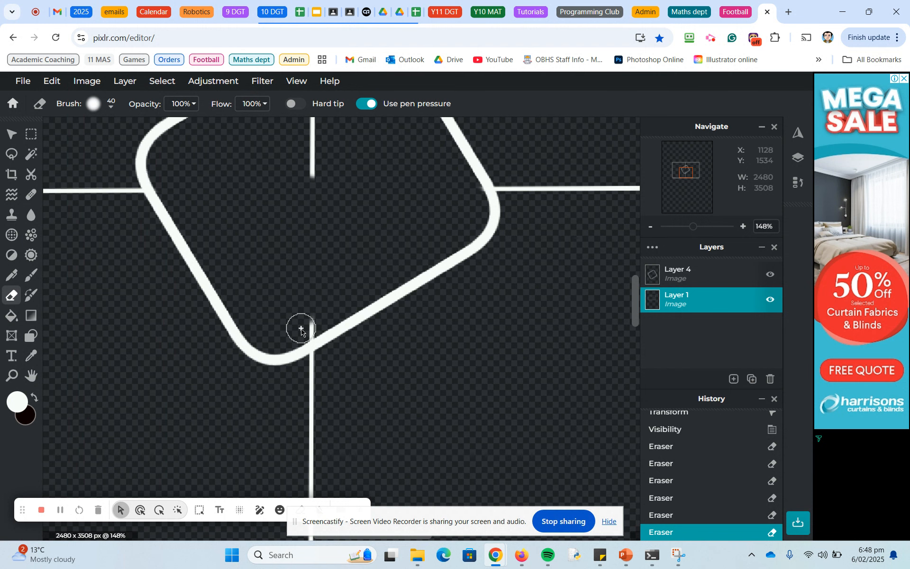
pyautogui.click(301, 329)
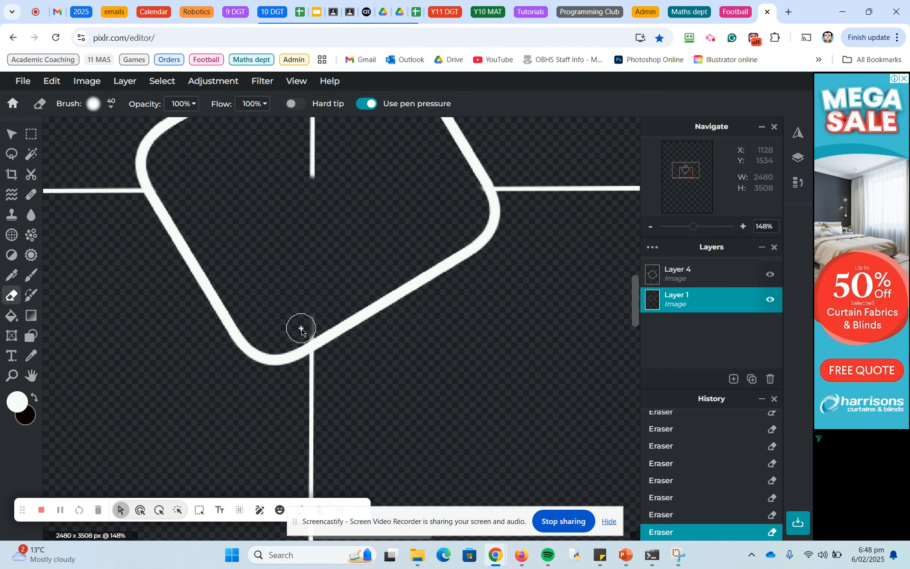
pyautogui.click(304, 163)
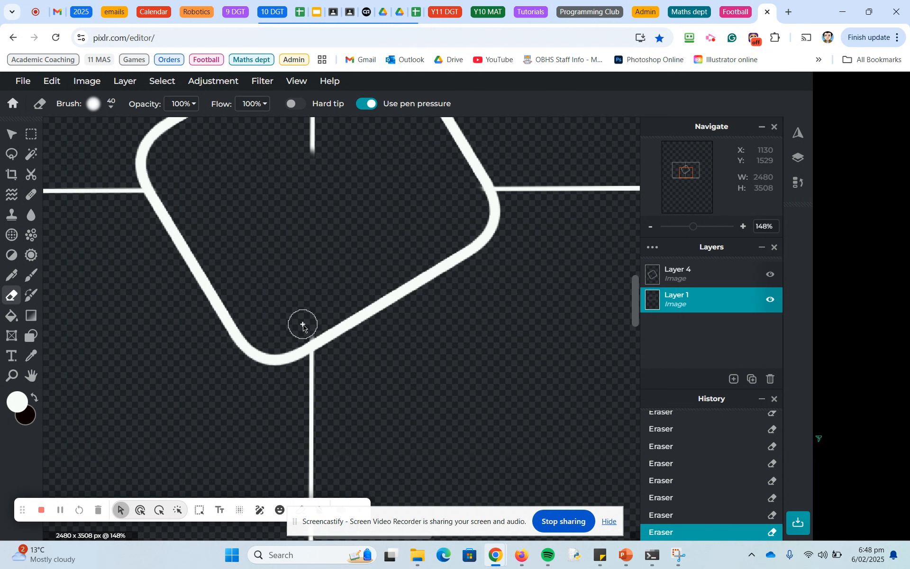
pyautogui.scroll(5, 303, 327)
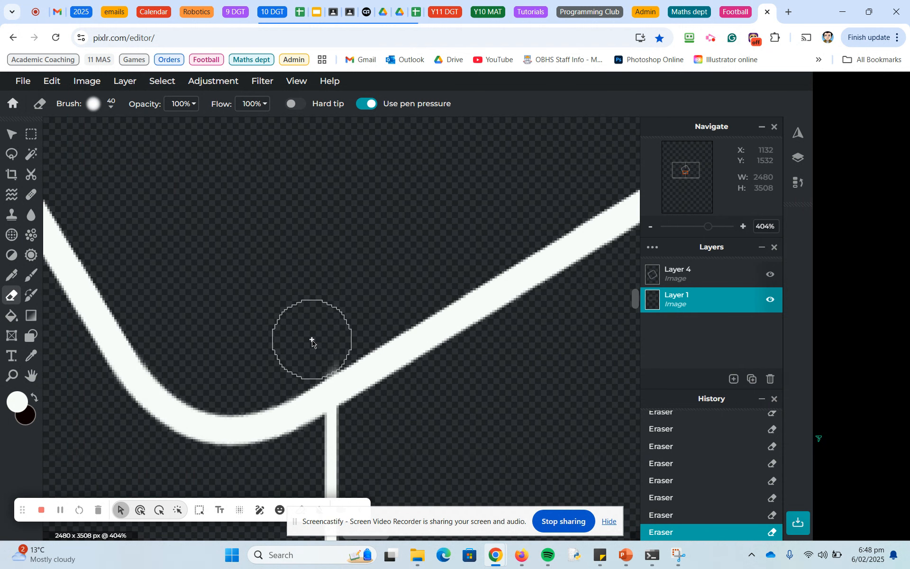
pyautogui.scroll(-8, 311, 340)
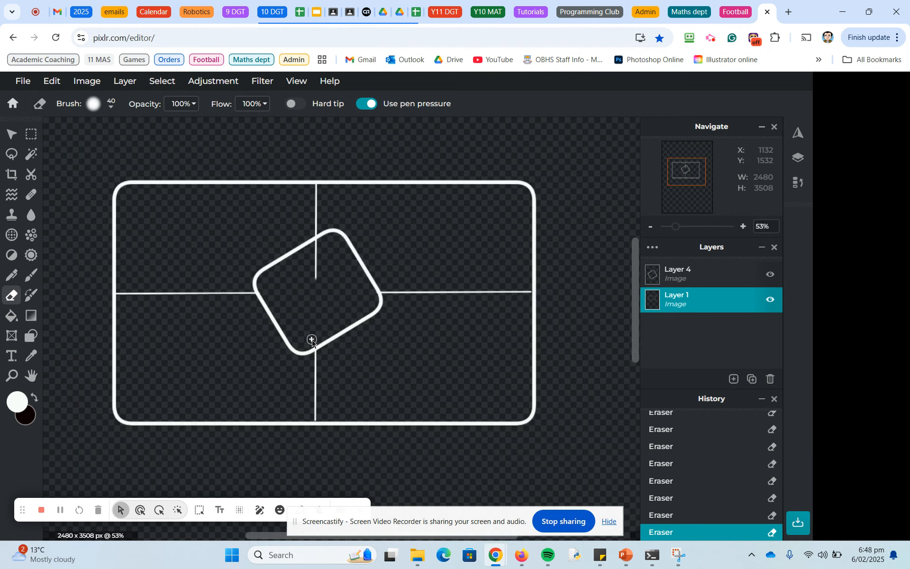
# - Erase the leftover bit of the horizontal line just inside the tilted rectangle's right edge on Layer 1
pyautogui.scroll(8, 376, 296)
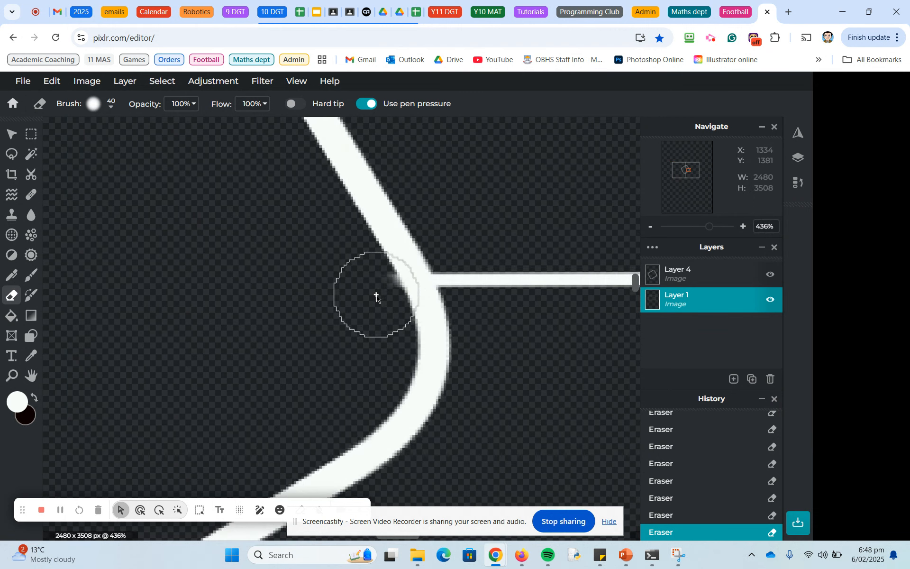
pyautogui.moveTo(359, 300); pyautogui.dragTo(363, 300)
pyautogui.click(362, 299)
pyautogui.click(362, 299)
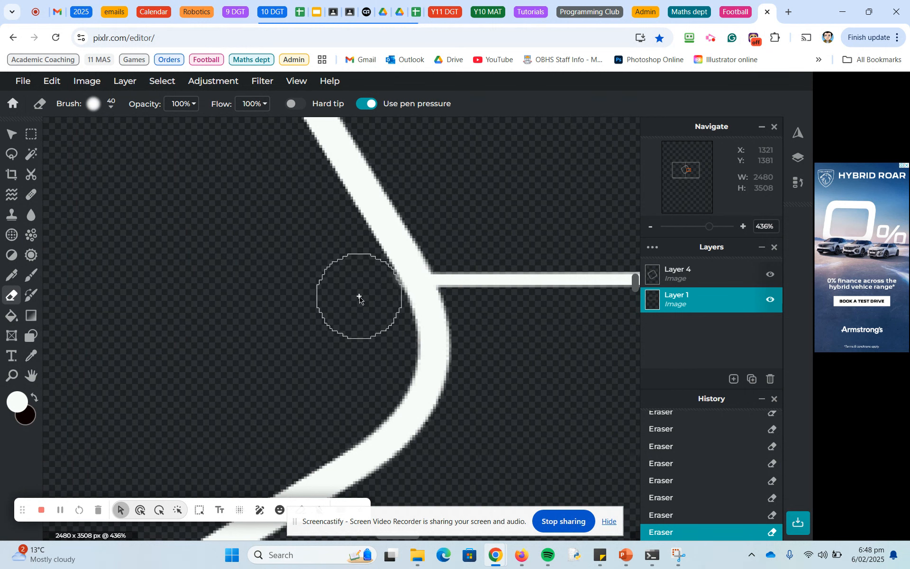
pyautogui.scroll(-5, 232, 301)
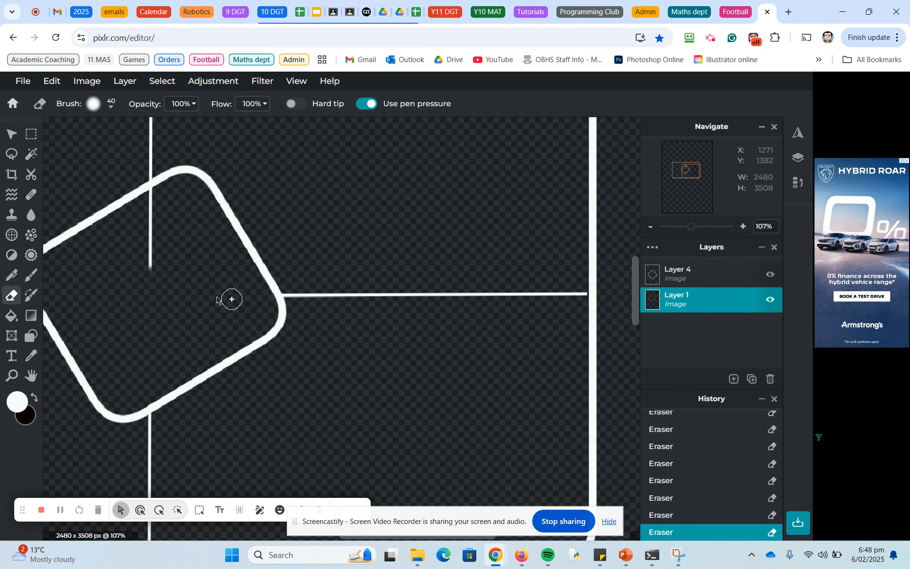
# - Erase the remaining upper part of the vertical line inside the tilted rectangle, including the faint stub at its top edge
pyautogui.moveTo(136, 268); pyautogui.dragTo(156, 202)
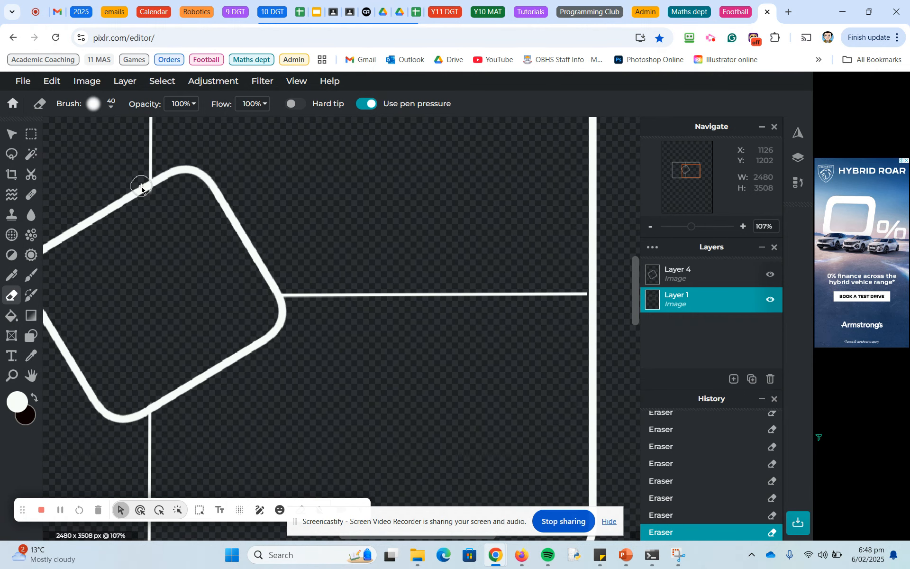
pyautogui.scroll(10, 141, 188)
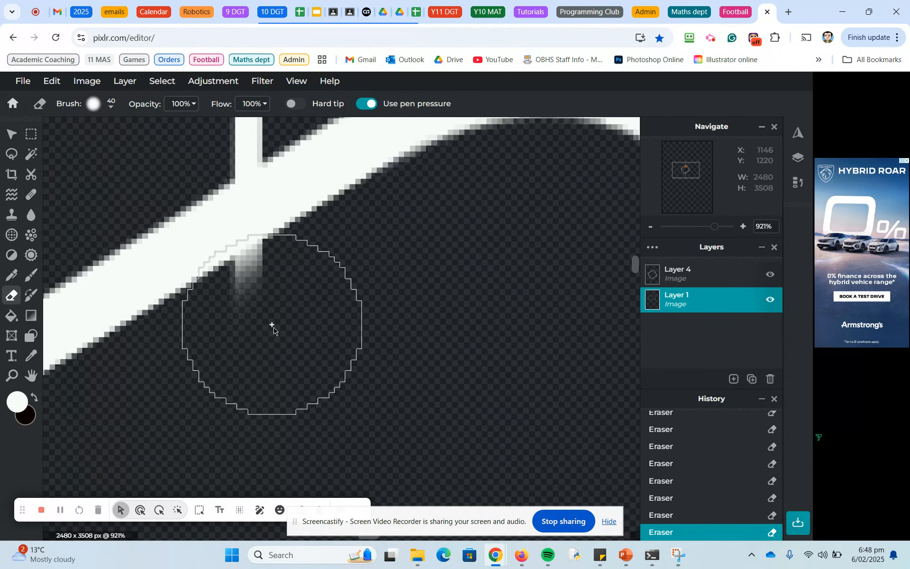
pyautogui.click(283, 336)
pyautogui.click(282, 334)
pyautogui.click(283, 334)
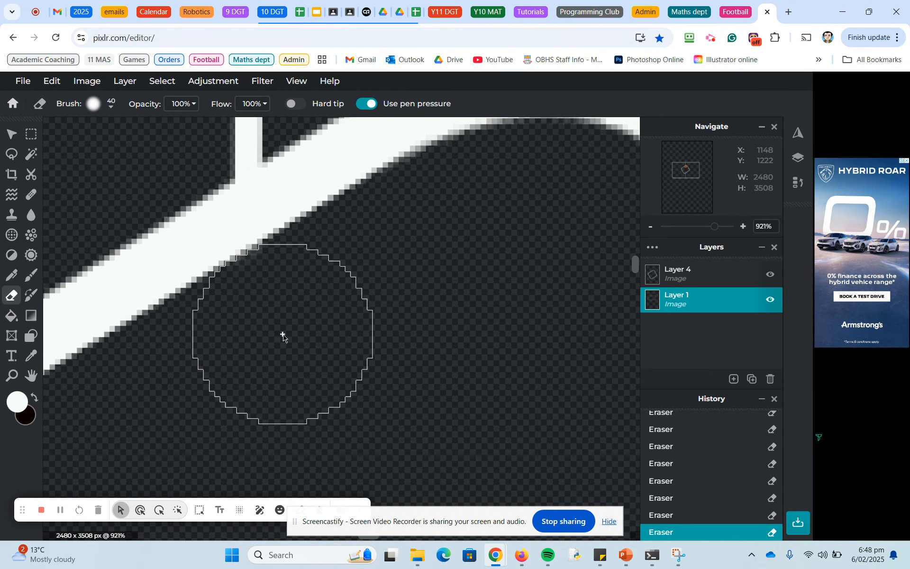
pyautogui.scroll(-9, 283, 335)
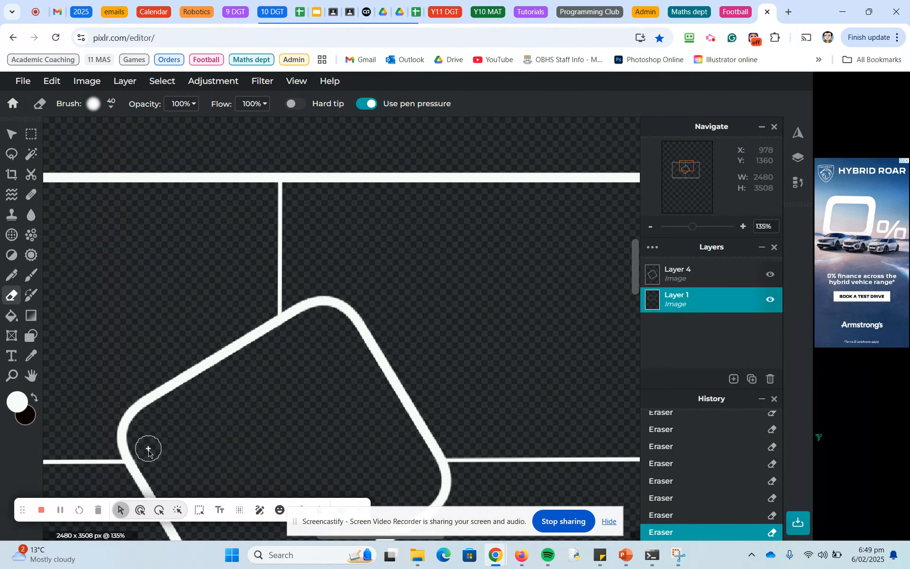
pyautogui.scroll(10, 150, 465)
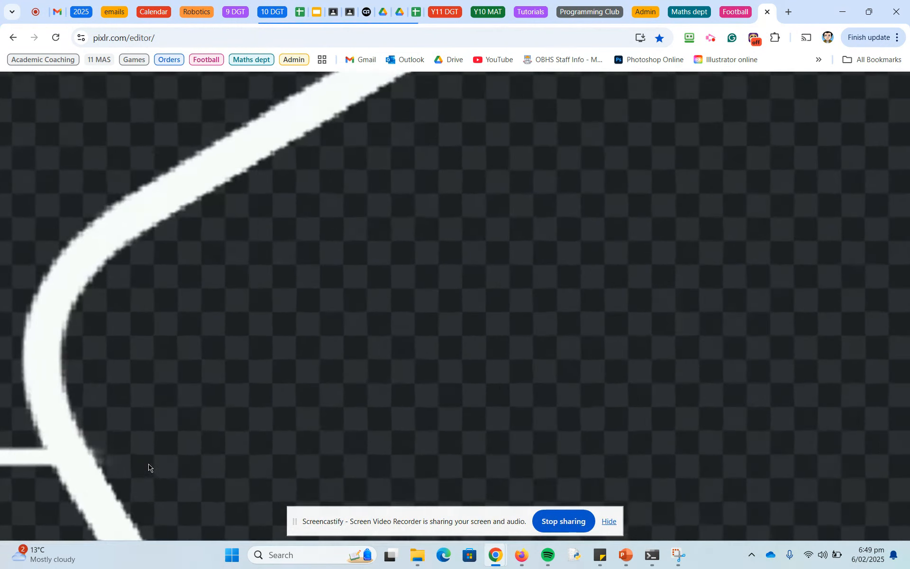
pyautogui.click(138, 431)
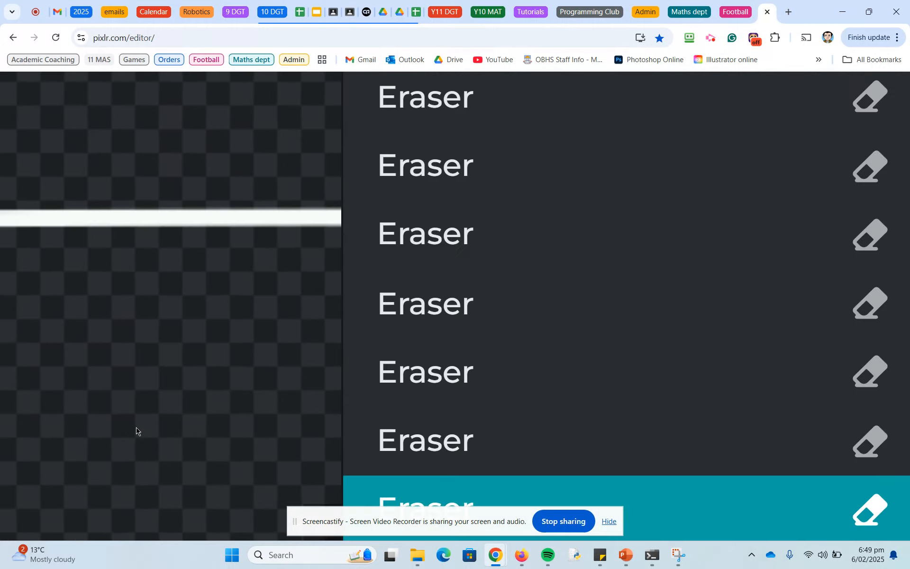
pyautogui.scroll(-5, 101, 298)
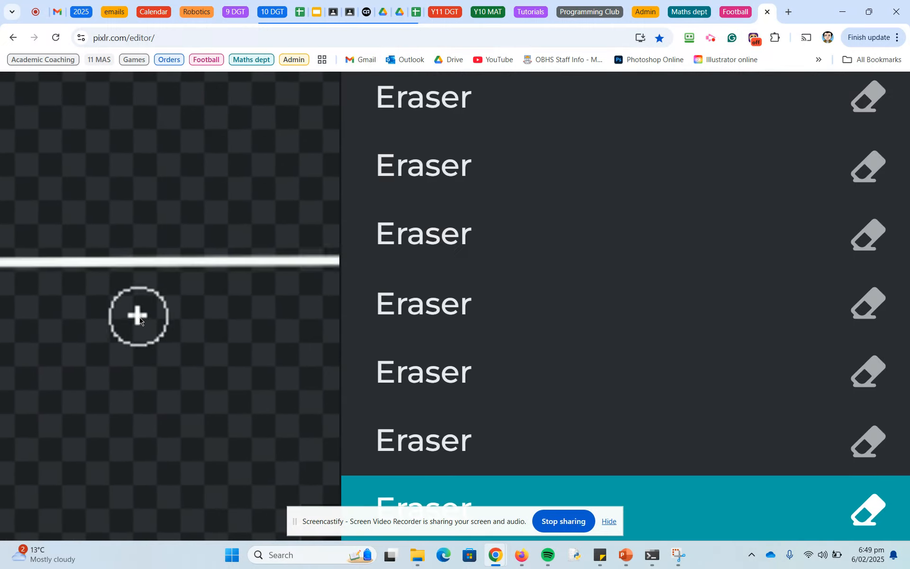
pyautogui.scroll(-2, 208, 217)
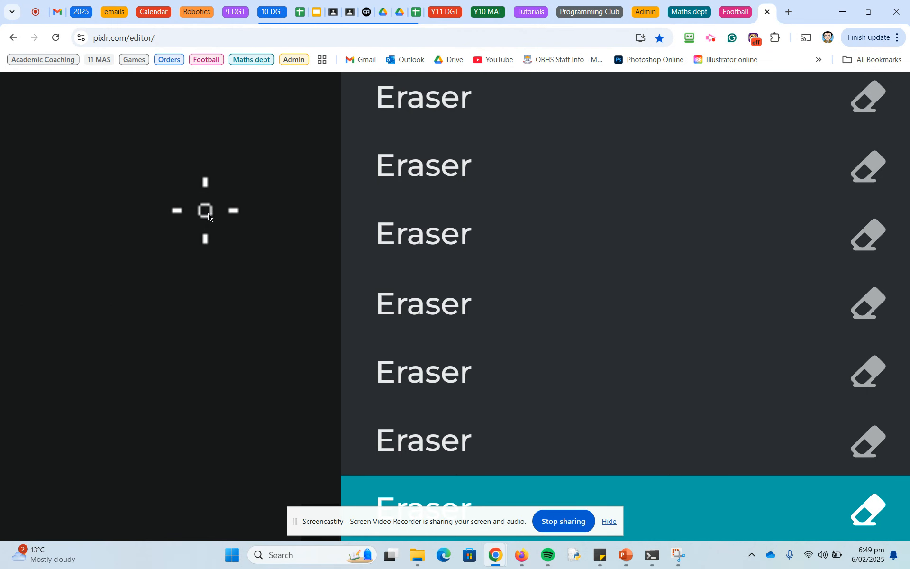
pyautogui.scroll(-5, 829, 190)
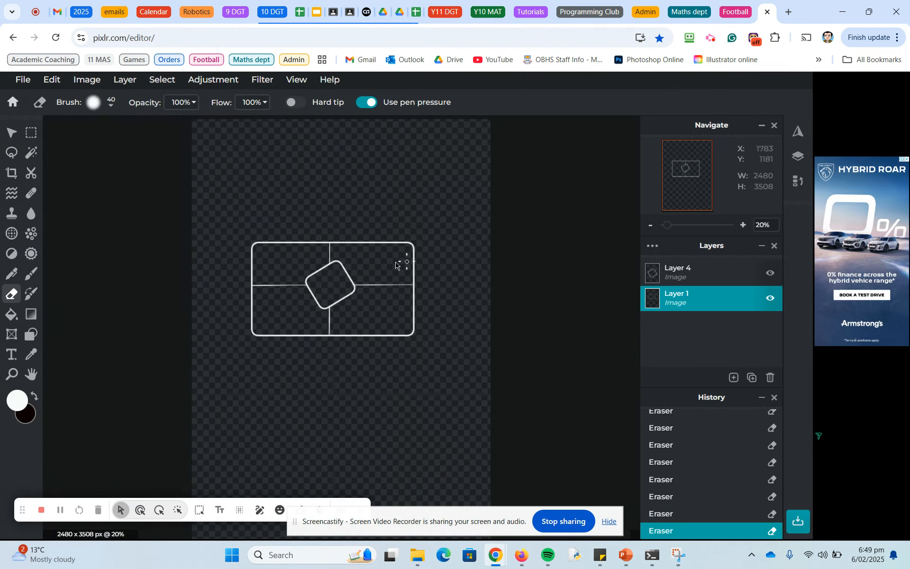
pyautogui.scroll(5, 308, 293)
pyautogui.scroll(-3, 309, 293)
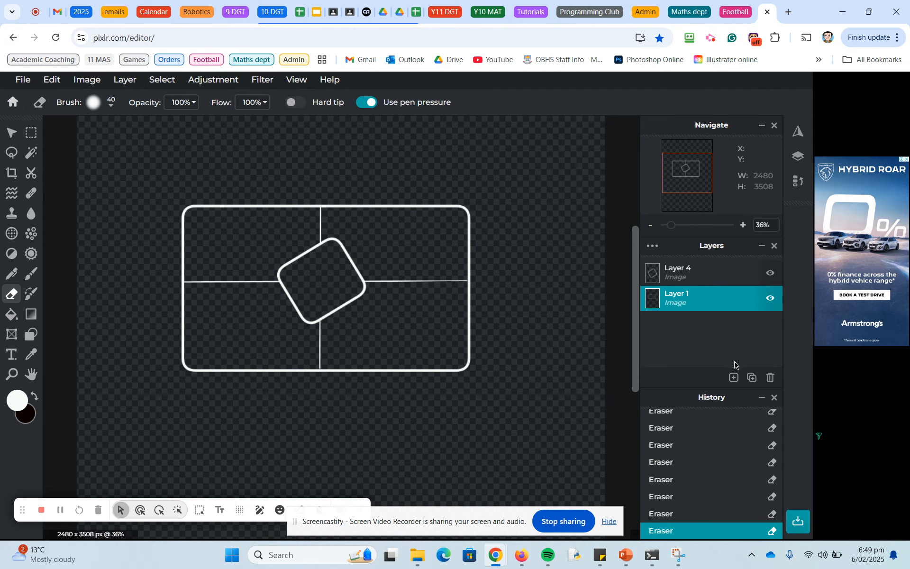
# - Select Layer 4 and merge it down into Layer 1
pyautogui.moveTo(734, 376)
pyautogui.click(676, 280)
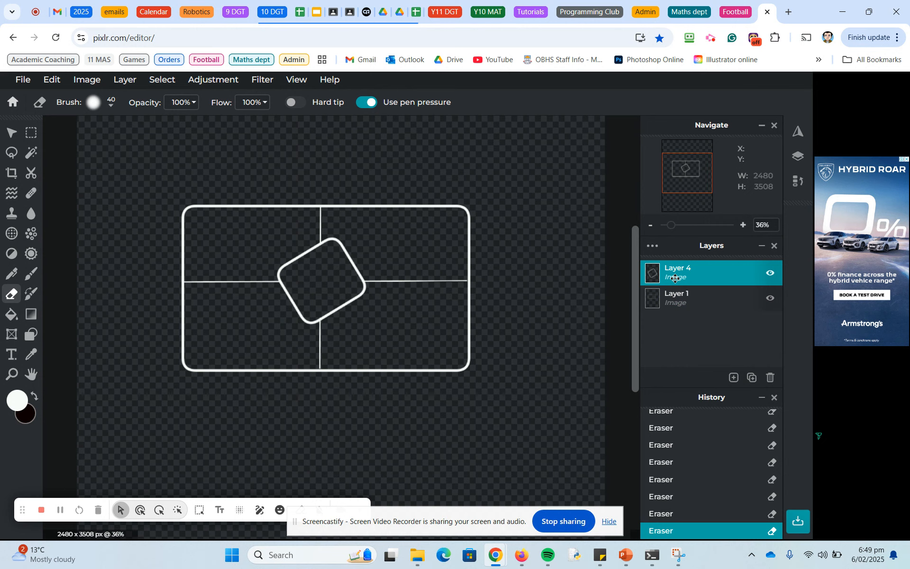
pyautogui.click(680, 303)
pyautogui.click(676, 278)
pyautogui.click(676, 277)
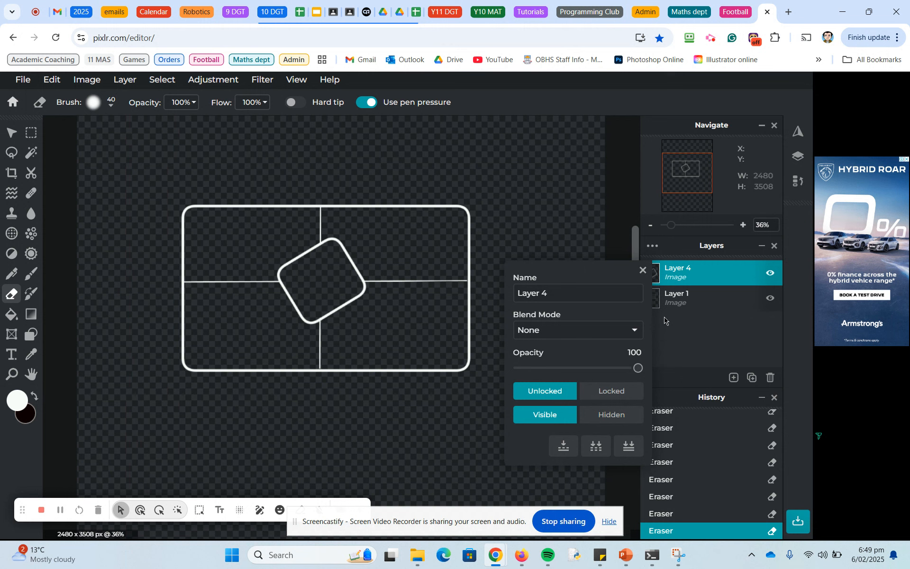
pyautogui.click(642, 271)
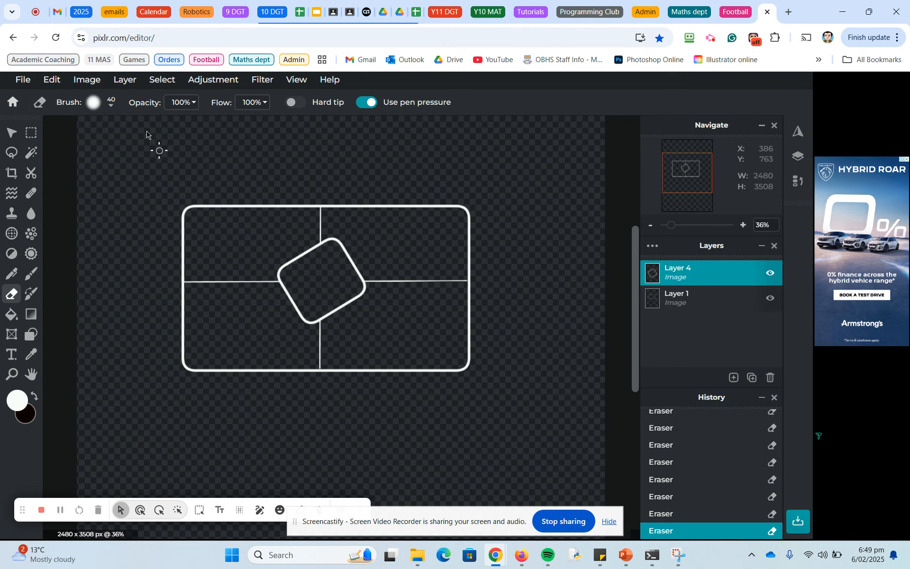
pyautogui.click(124, 82)
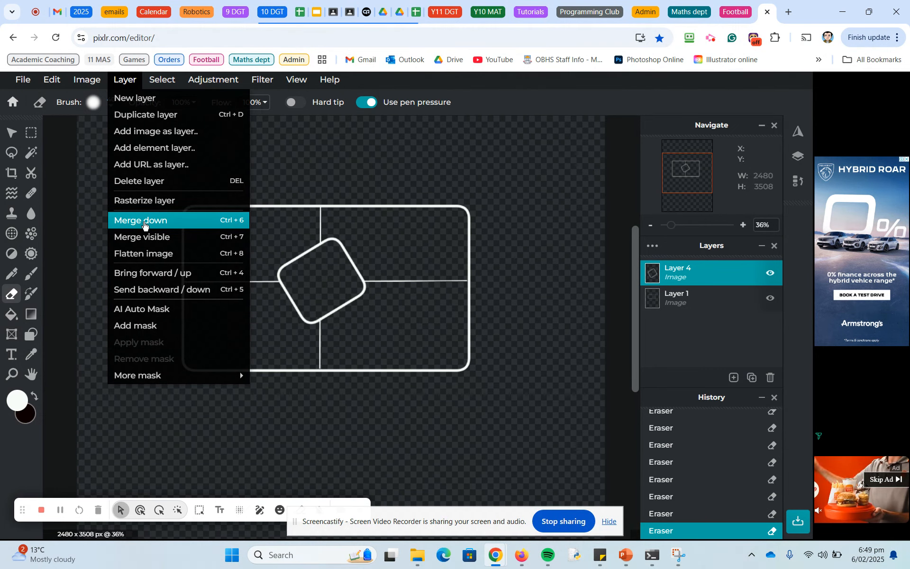
pyautogui.click(144, 224)
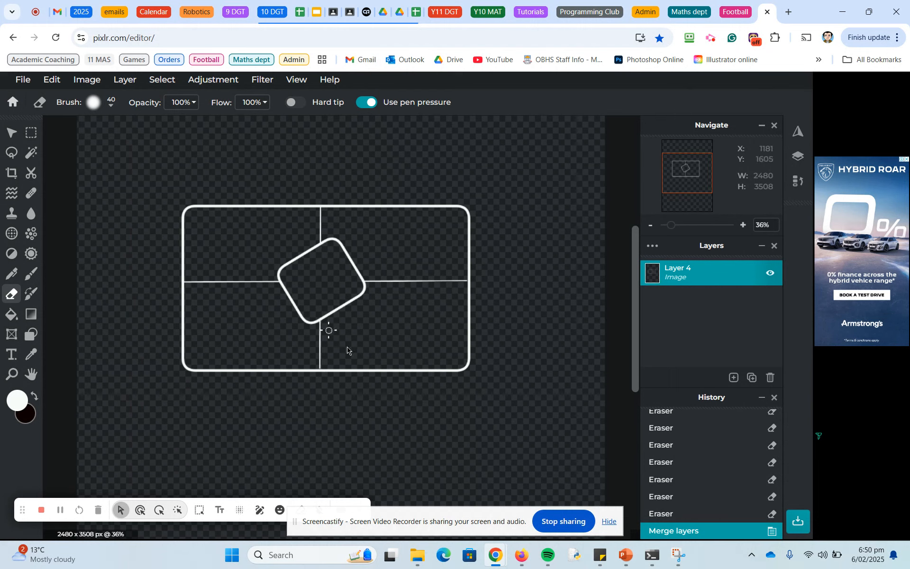
# - Move the merged logo slightly down and to the right, to about X 511, Y 1066
pyautogui.click(11, 132)
pyautogui.moveTo(295, 230)
pyautogui.mouseDown()
pyautogui.moveTo(341, 217)
pyautogui.moveTo(285, 291)
pyautogui.moveTo(280, 218)
pyautogui.moveTo(299, 240)
pyautogui.mouseUp()
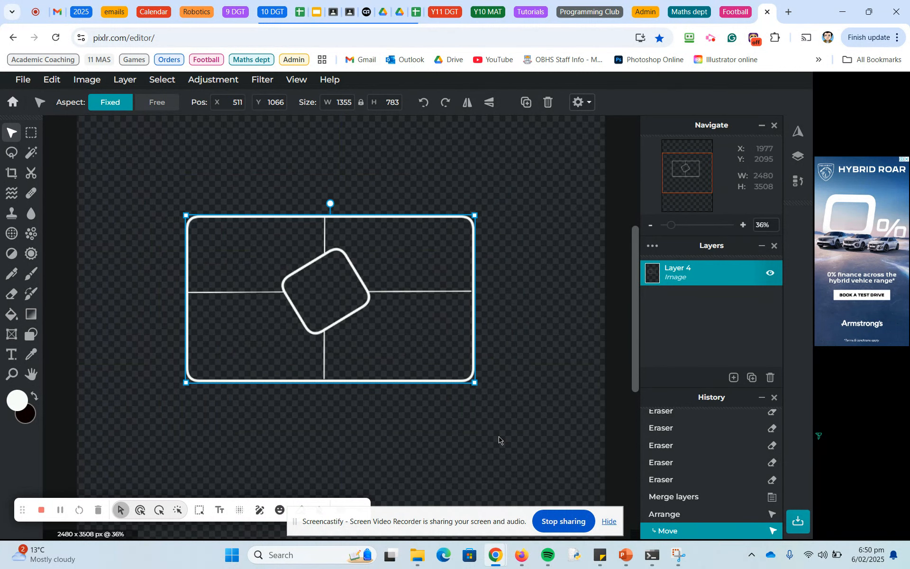